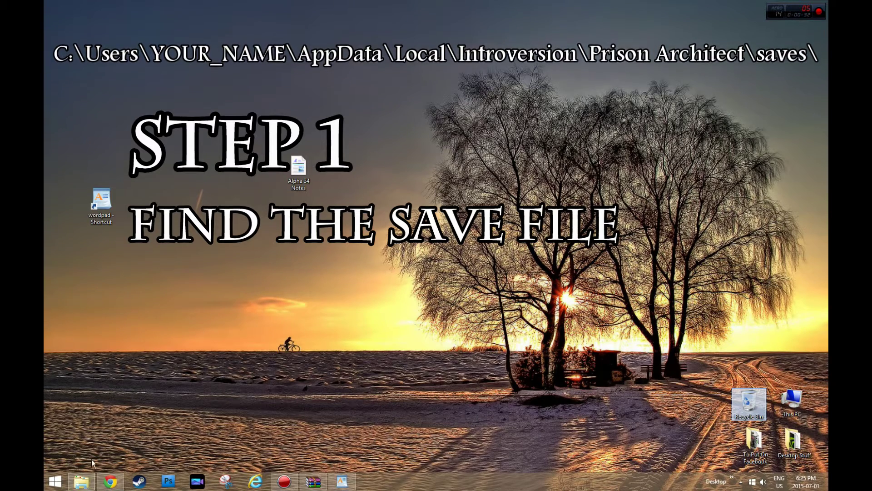
- Open a new File Explorer window at This PC, move it left, and open Main PC Drive (C:)
right_click(81, 481)
left_click(121, 436)
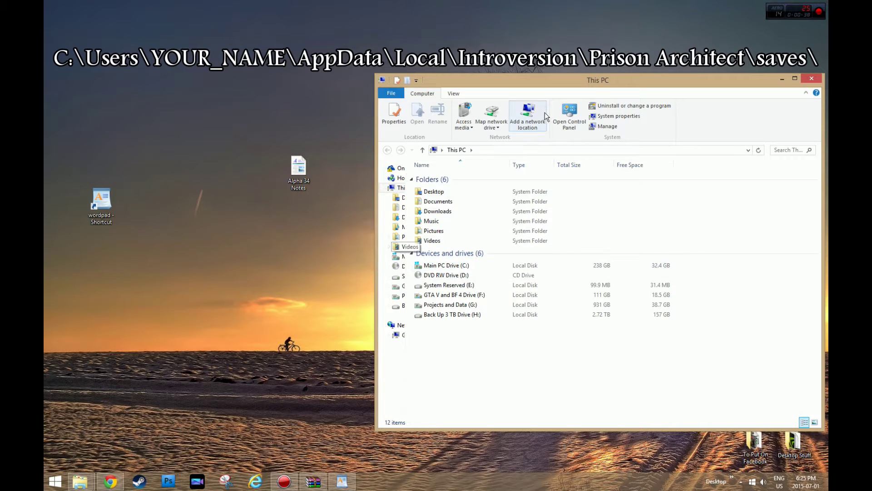
left_click_drag(520, 81, 270, 78)
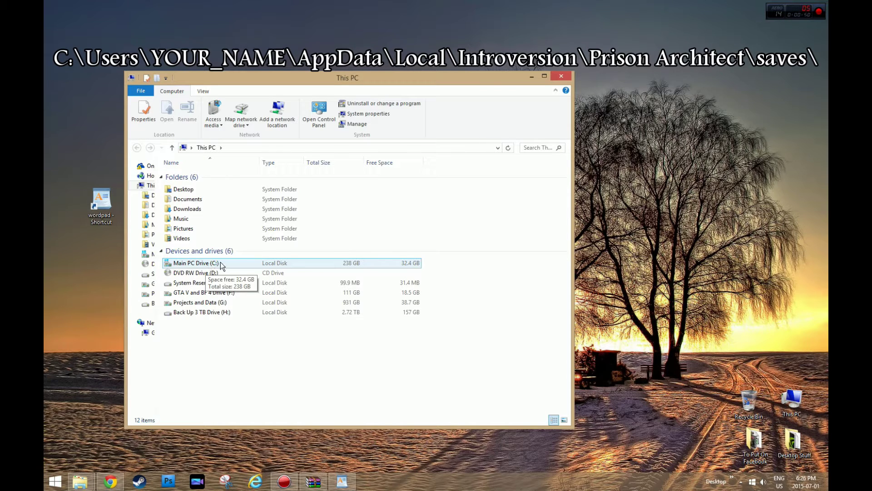
double_click(220, 263)
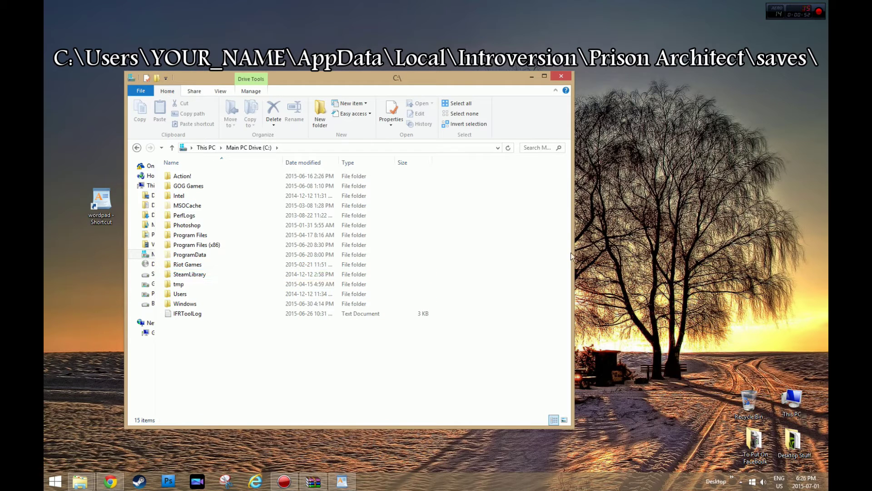
- Open Users and then the user's profile folder, viewing its Properties and cancelling them
double_click(189, 294)
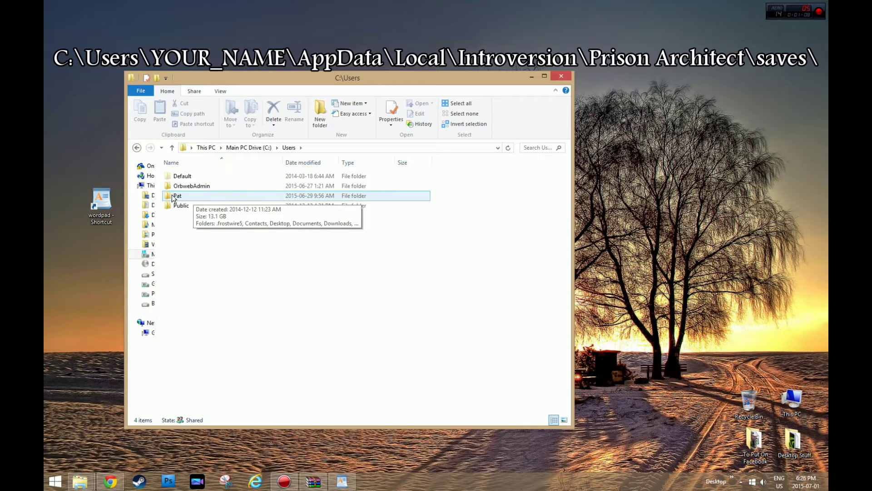
double_click(173, 196)
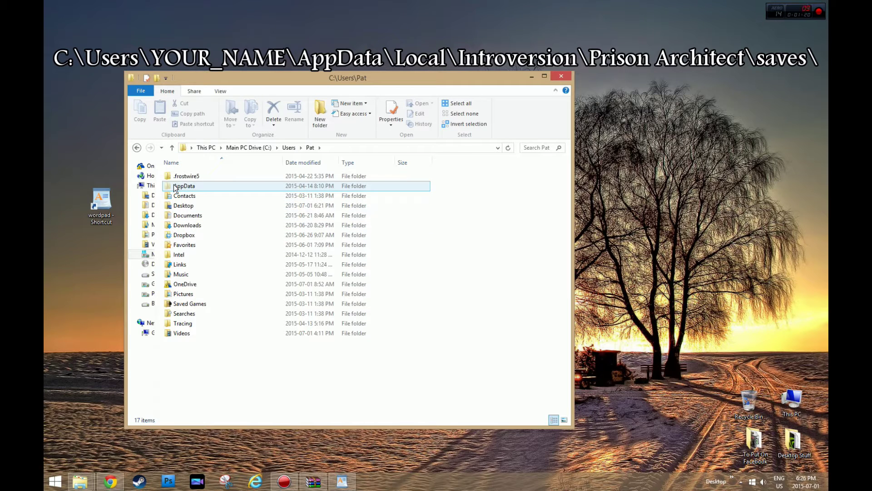
left_click(389, 109)
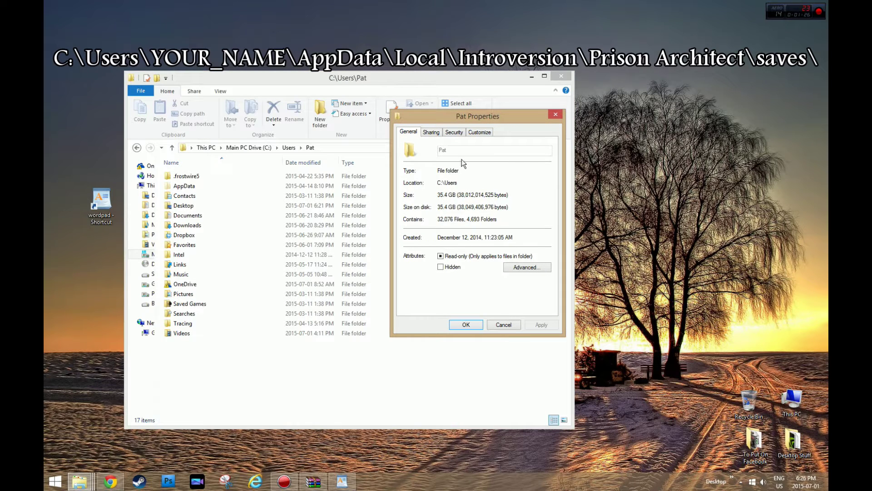
left_click(503, 324)
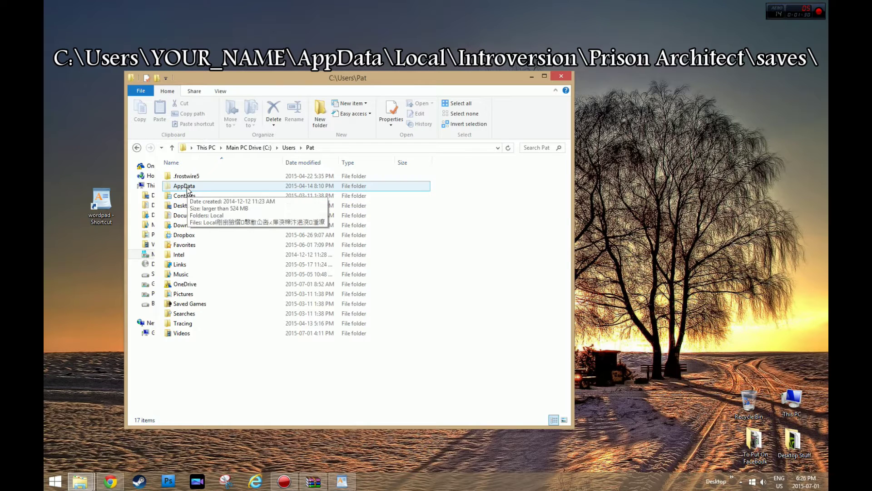
- Open AppData\Local\Introversion\Prison Architect\saves
left_click(174, 189)
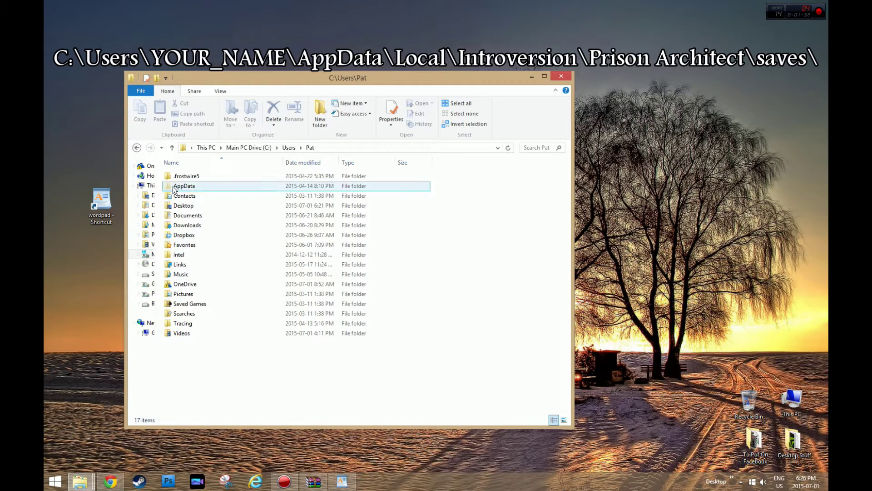
double_click(172, 187)
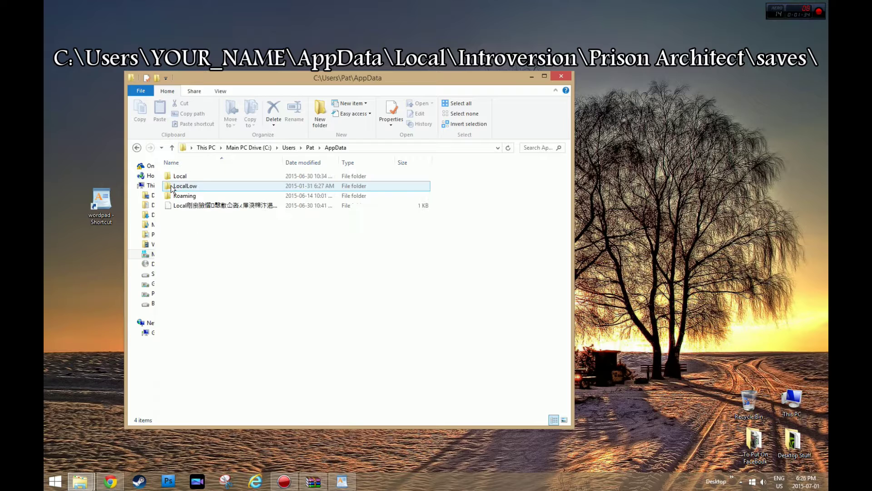
double_click(174, 177)
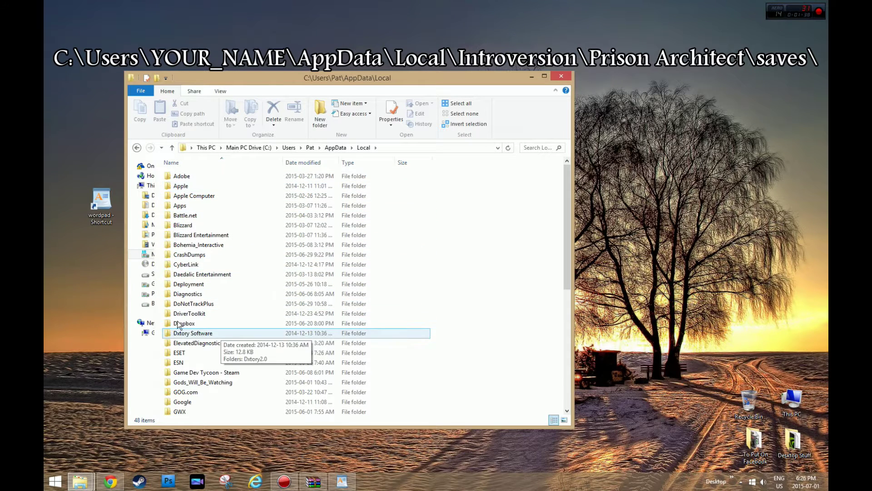
scroll(217, 327, "down", 3)
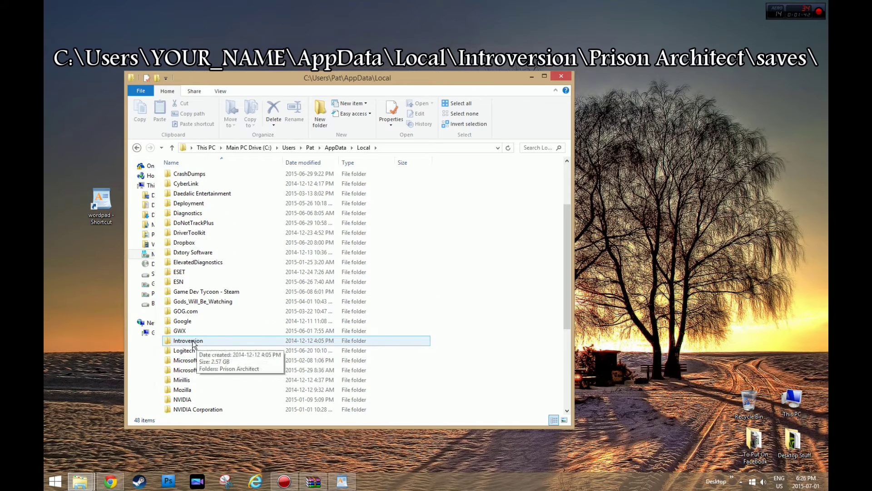
double_click(170, 341)
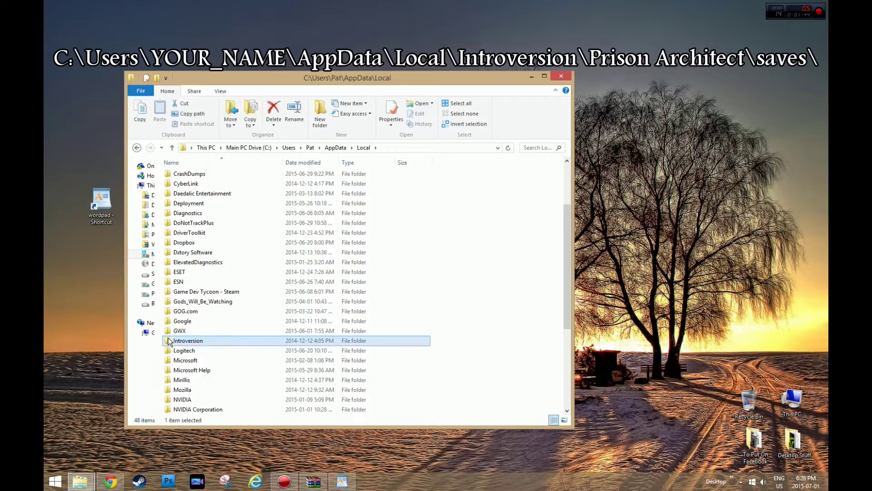
double_click(177, 176)
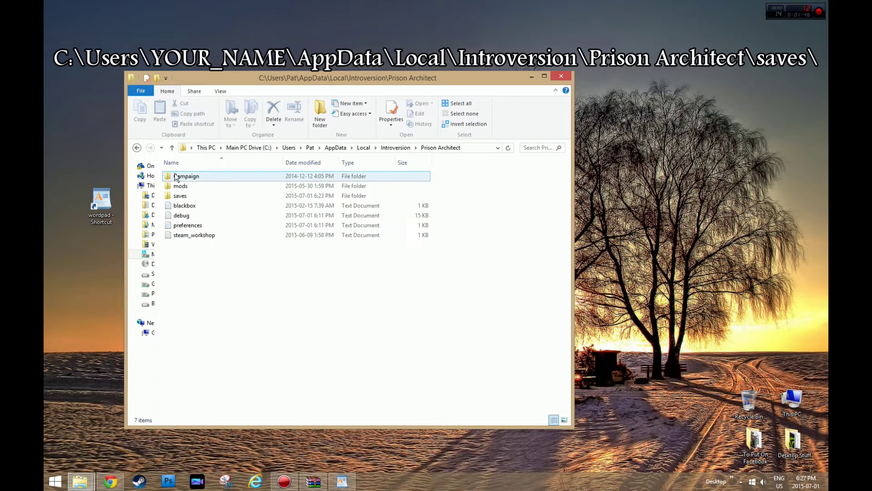
double_click(223, 196)
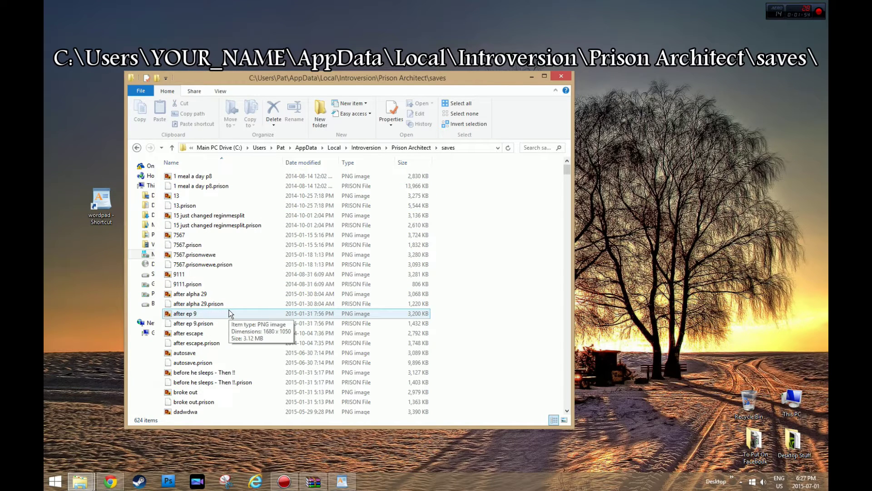
- Sort the saves newest first by Date modified, move the window right, and right-click p53- EnablingGangs .prison
left_click(363, 166)
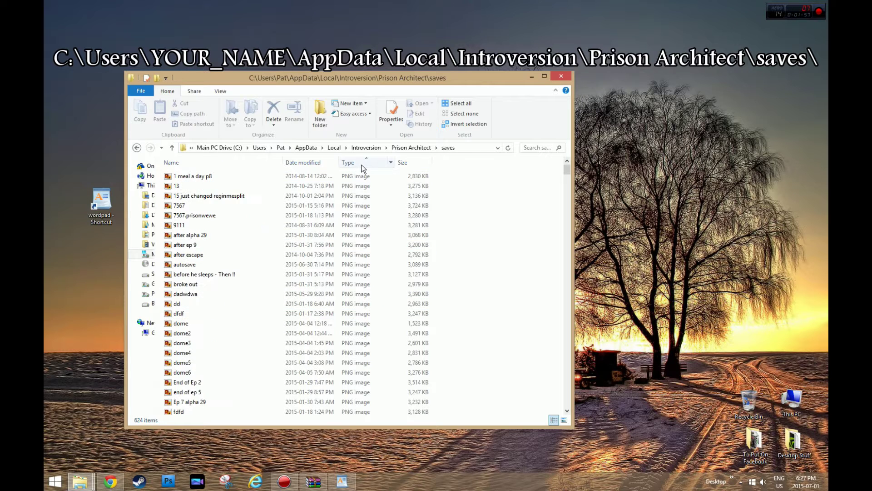
left_click(299, 162)
left_click(299, 160)
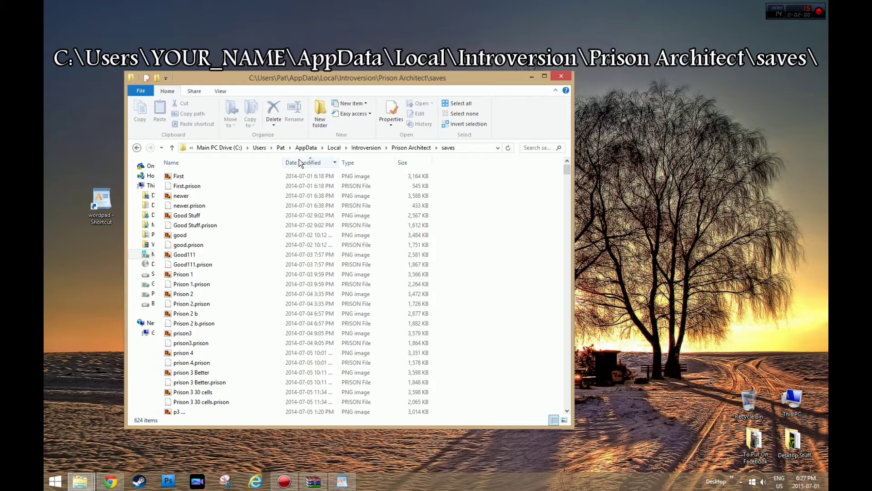
left_click(299, 159)
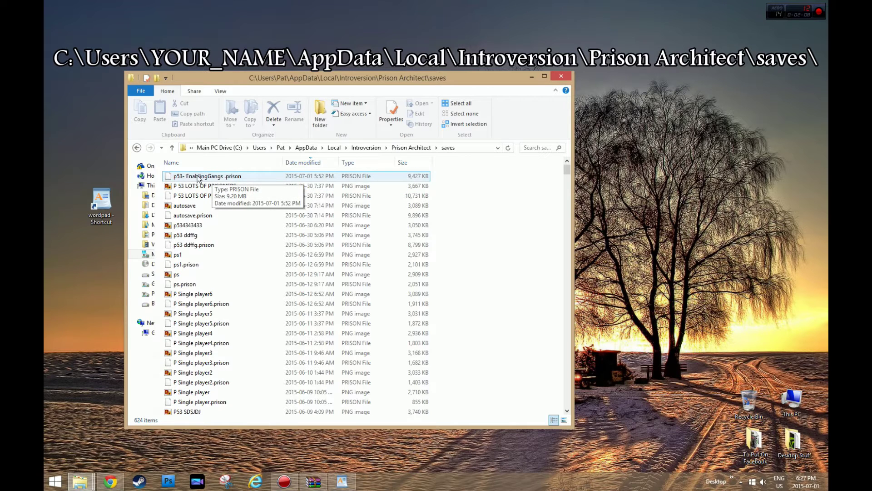
left_click_drag(199, 82, 400, 90)
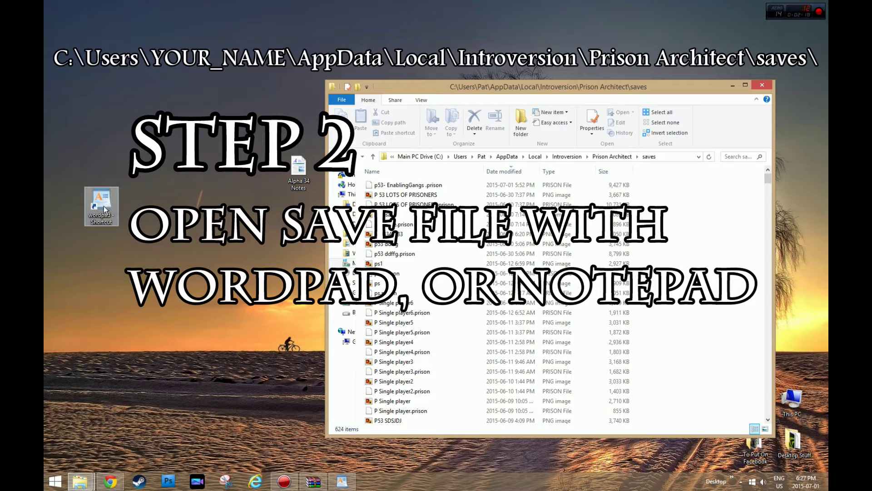
right_click(398, 186)
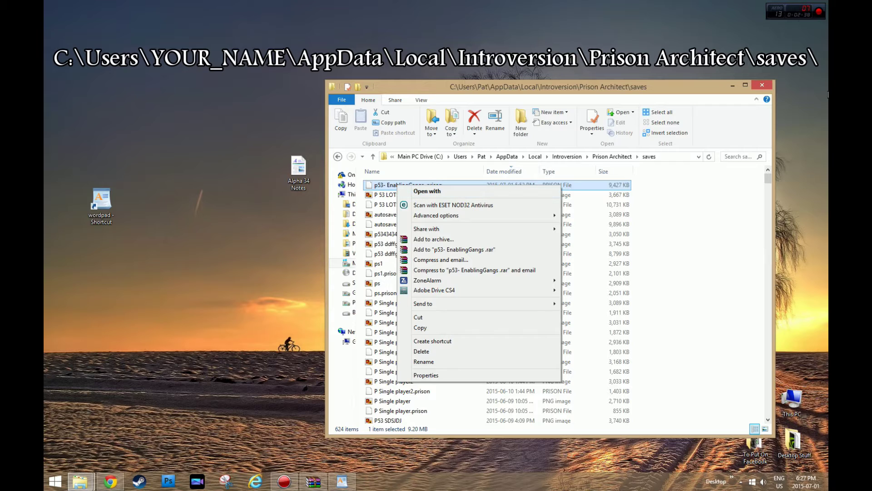
- Close the context menu for p53- EnablingGangs .prison without choosing an action
mouse_move(808, 146)
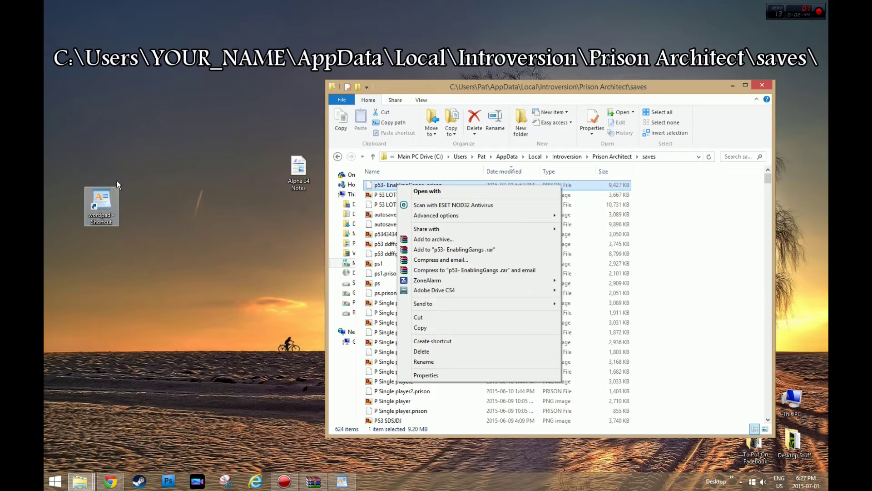
left_click(297, 229)
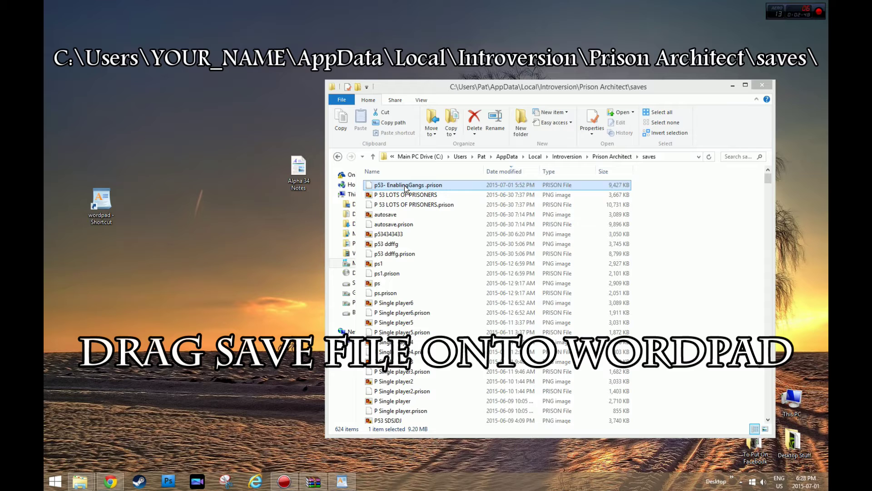
- Drop p53- EnablingGangs .prison onto the WordPad shortcut to open it, then maximize WordPad
left_click_drag(406, 188, 100, 205)
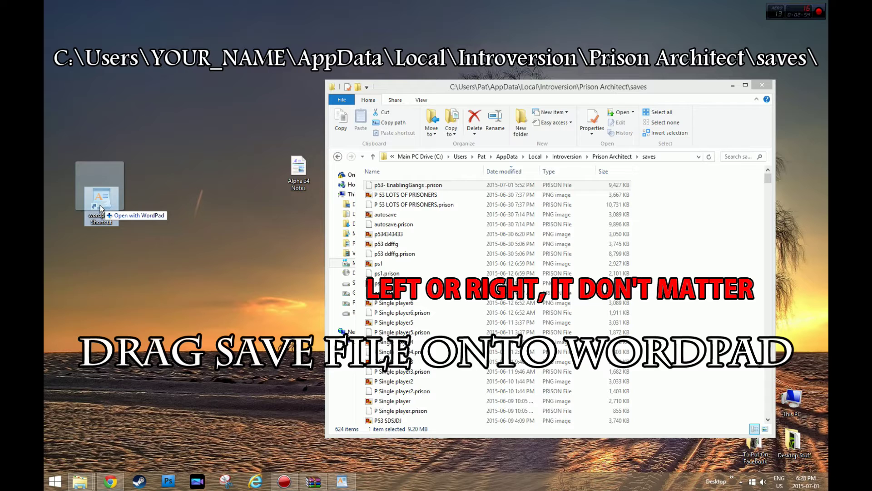
left_click_drag(100, 206, 100, 205)
left_click(136, 212)
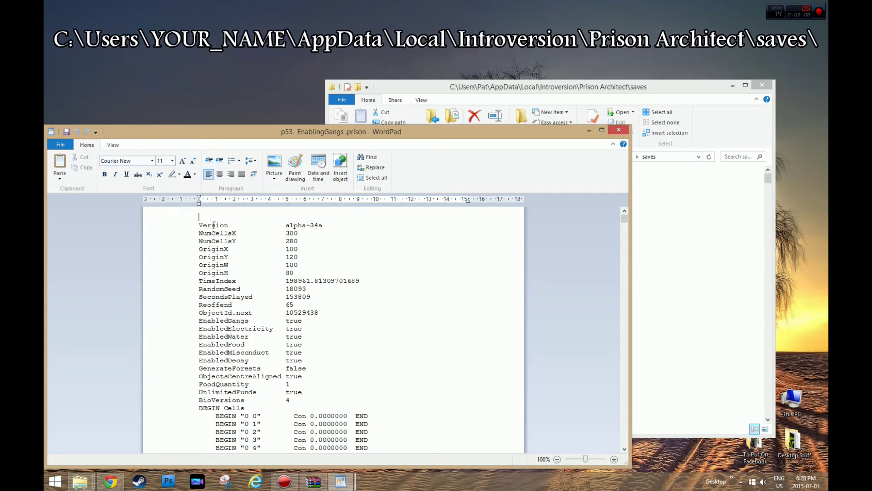
double_click(539, 128)
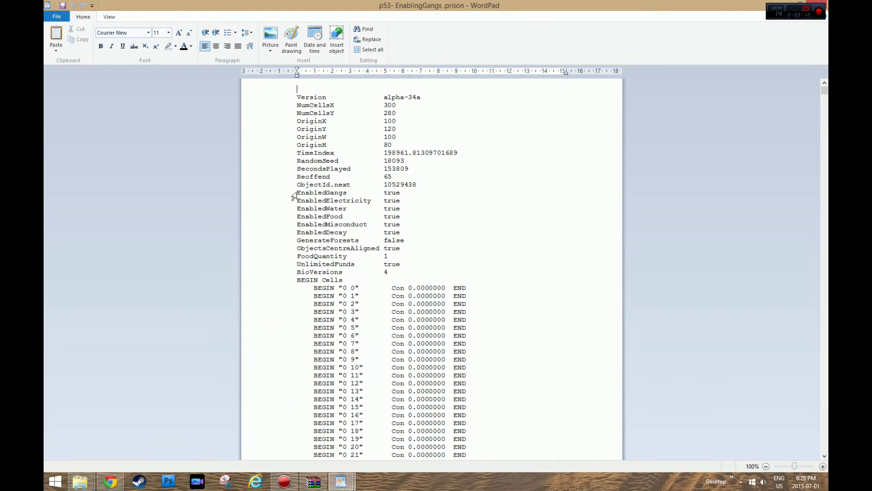
- Delete the EnabledGangs true line and place the cursor at the end of ObjectId.next 10529438
left_click_drag(296, 192, 401, 194)
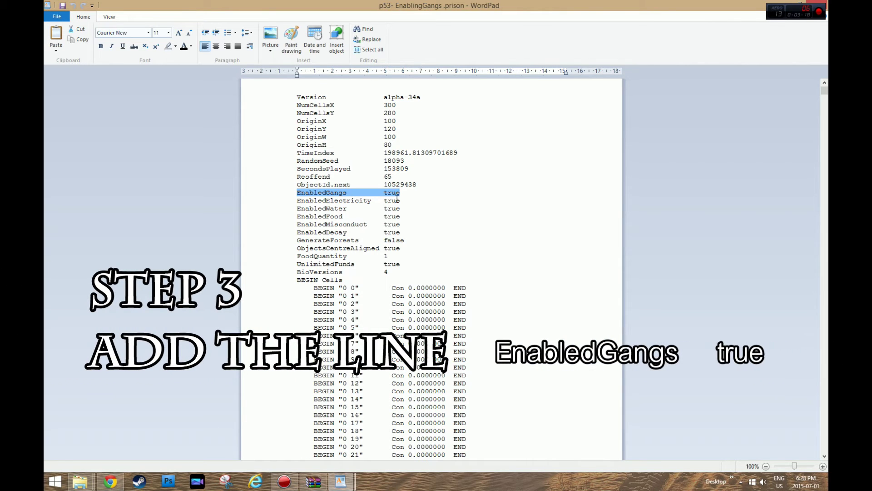
key("Delete")
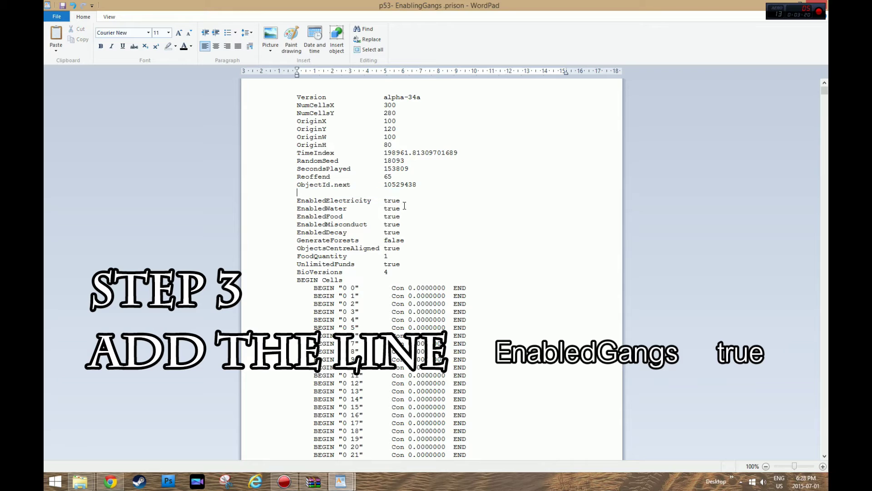
key("BackSpace")
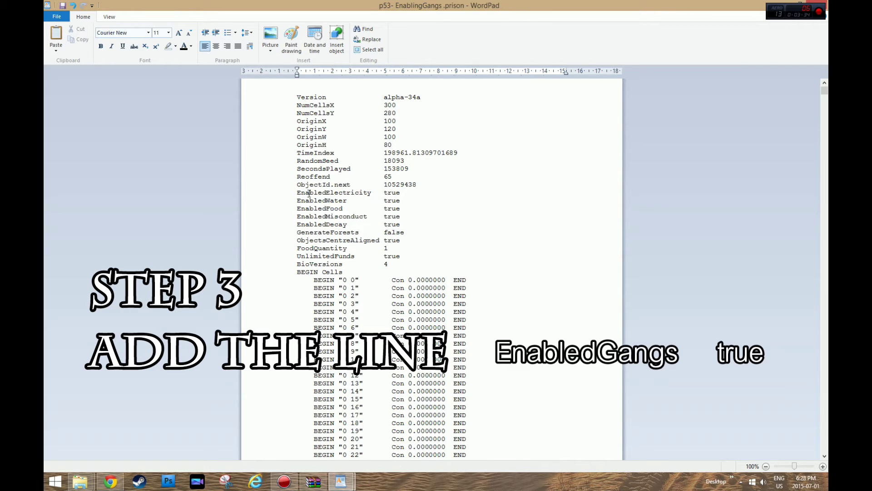
left_click(420, 184)
- Add a new EnabledGangs true line below ObjectId.next 10529438
key("Return")
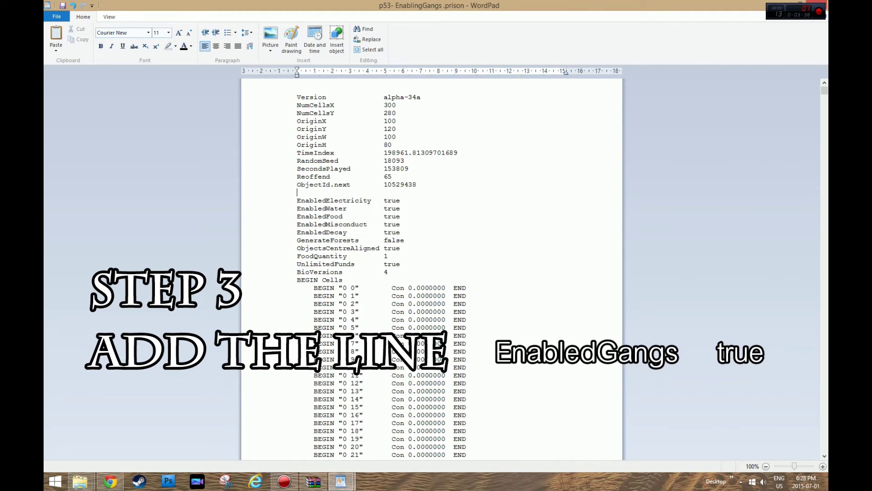
type("EnabledGangs         true")
- Save the edited p53- EnablingGangs .prison file through File > Save
left_click(461, 263)
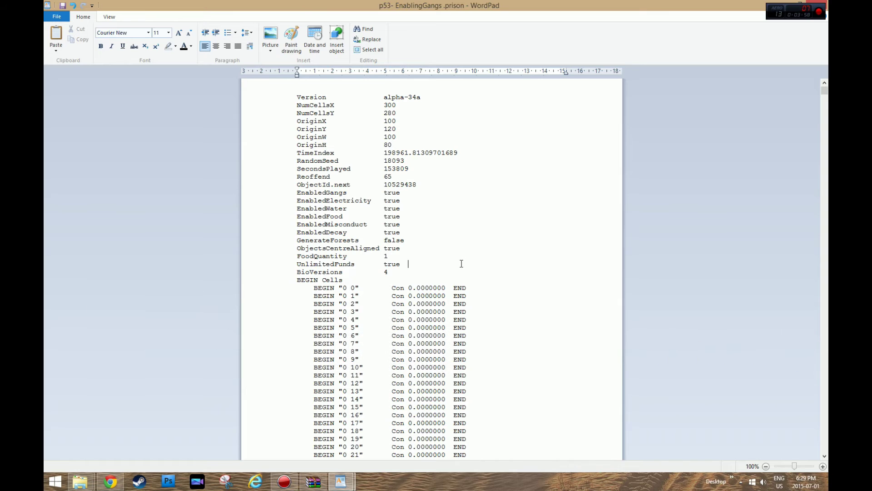
left_click(62, 5)
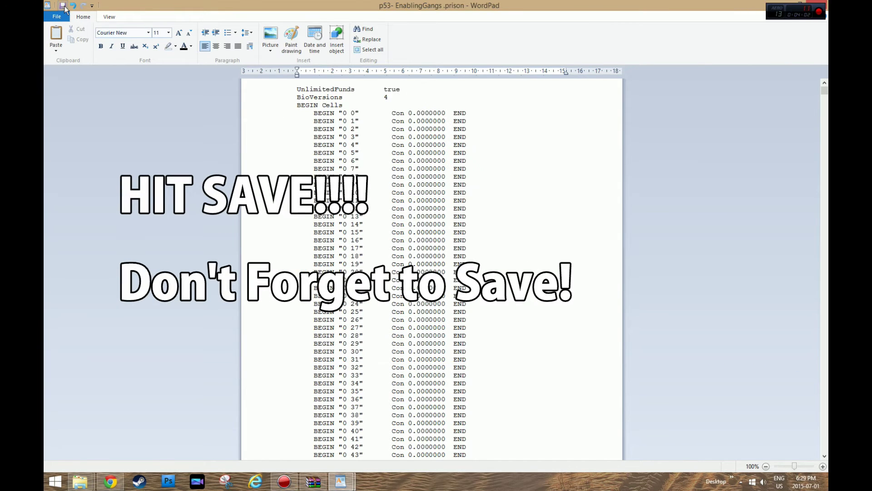
left_click(57, 16)
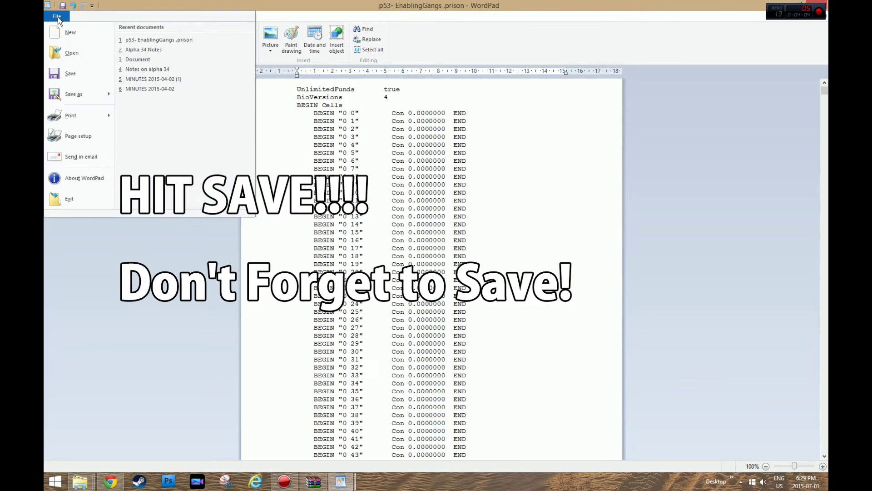
left_click(73, 72)
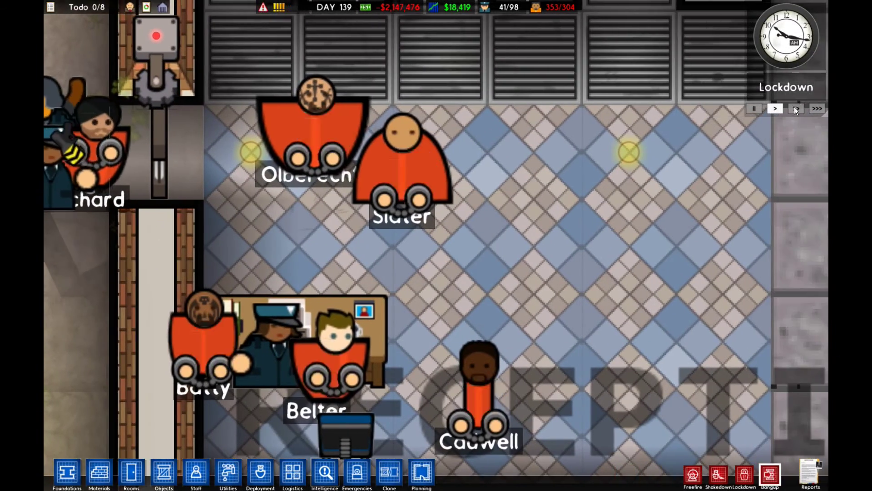
- Run the game at >> speed and pan across the reception room to watch prisoners
left_click(794, 107)
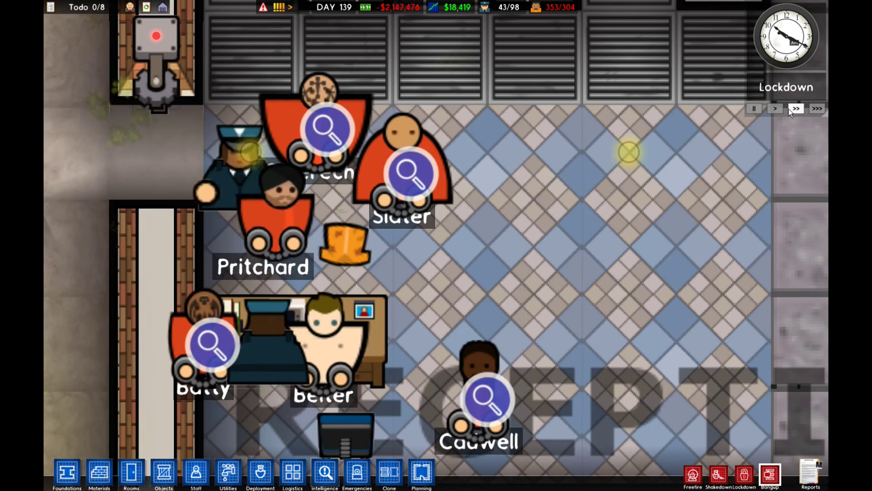
key("s")
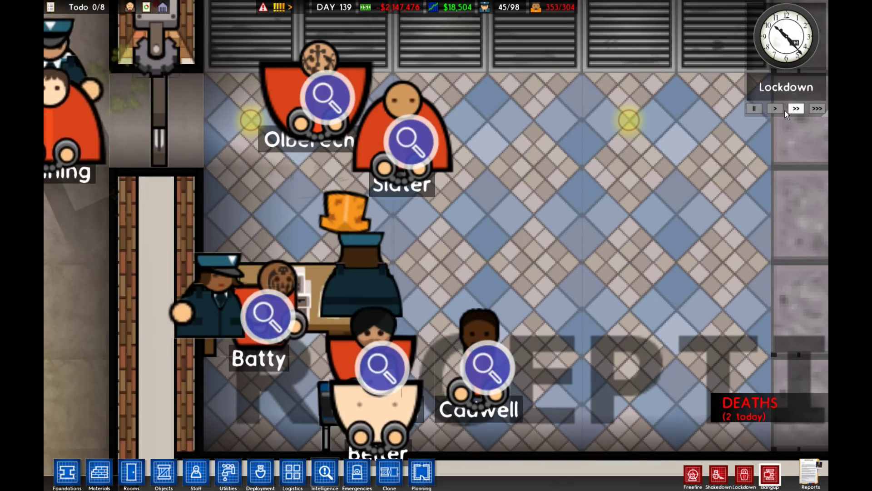
key("w")
key("a")
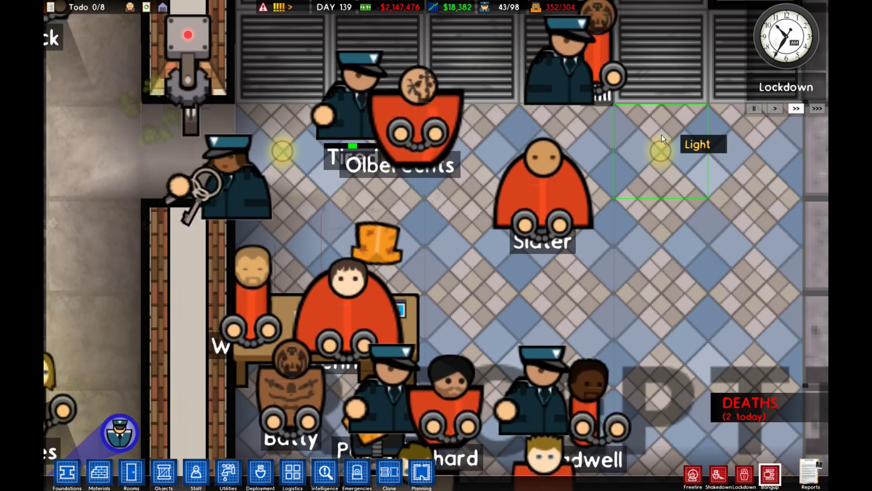
key("s")
scroll(664, 174, "up", 2)
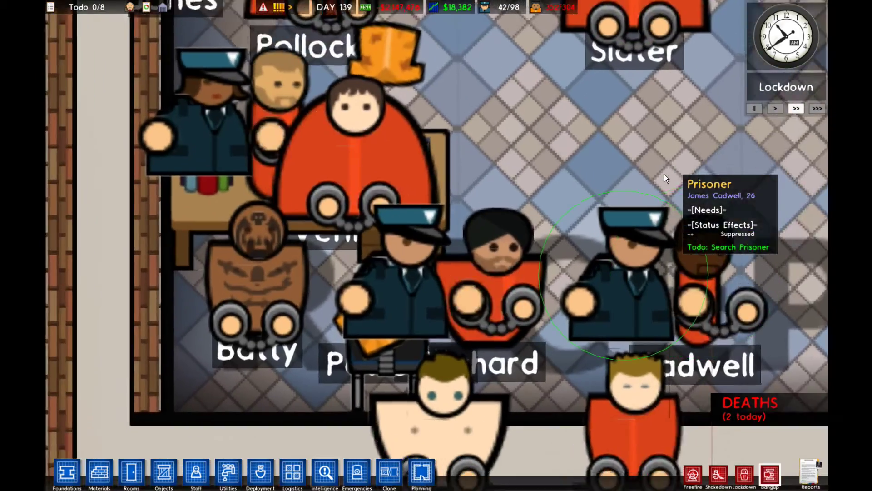
scroll(664, 173, "down", 4)
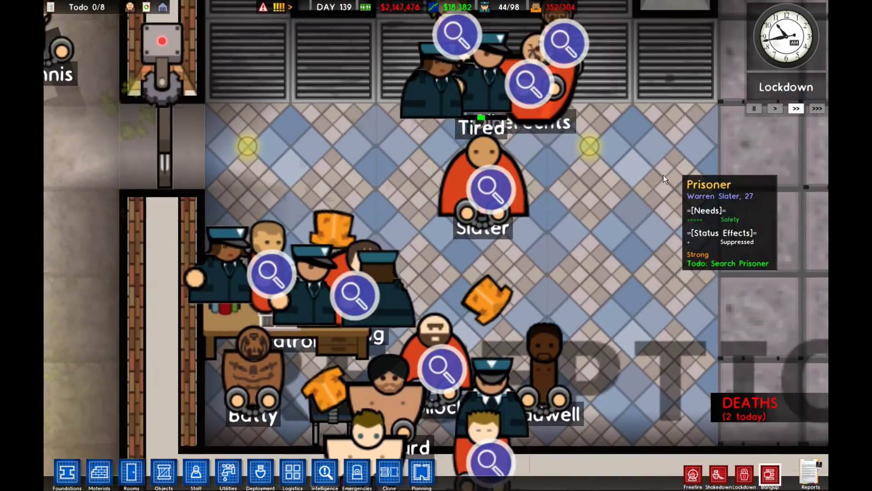
- Pan toward the cells and zoom out to see reception and surrounding buildings
key("w")
key("d")
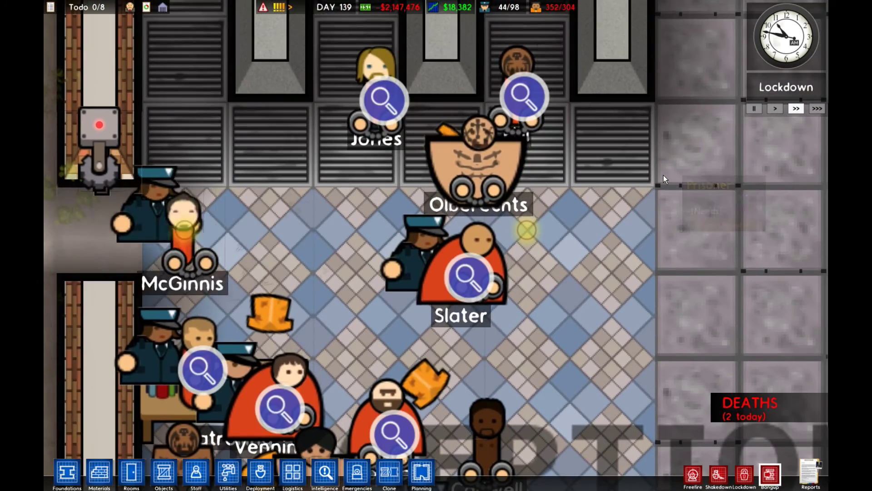
key("s")
key("a")
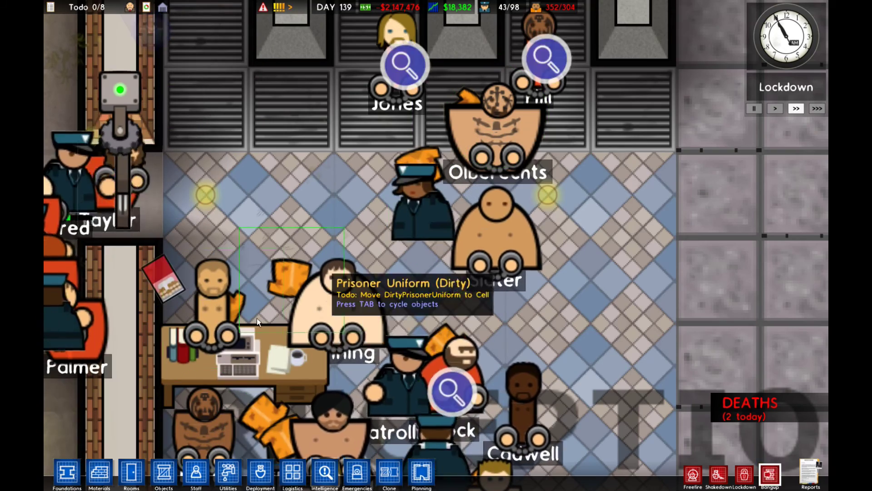
scroll(666, 184, "down", 5)
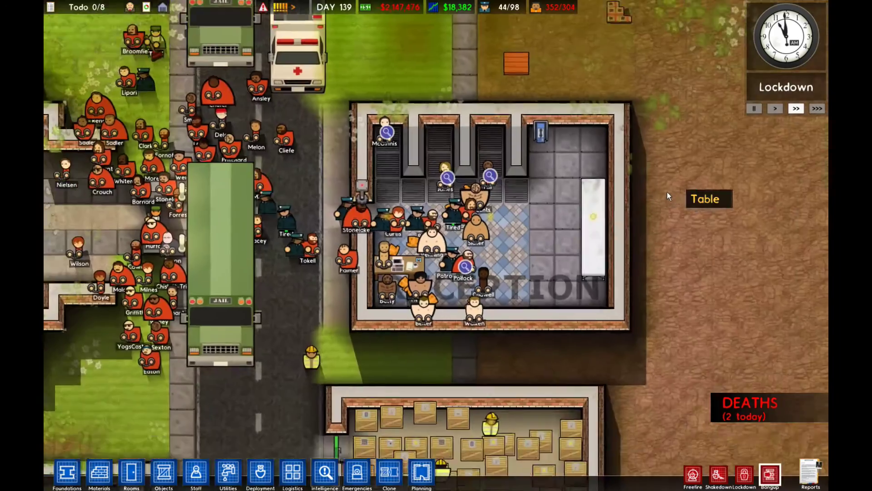
scroll(667, 192, "down", 5)
scroll(666, 192, "up", 3)
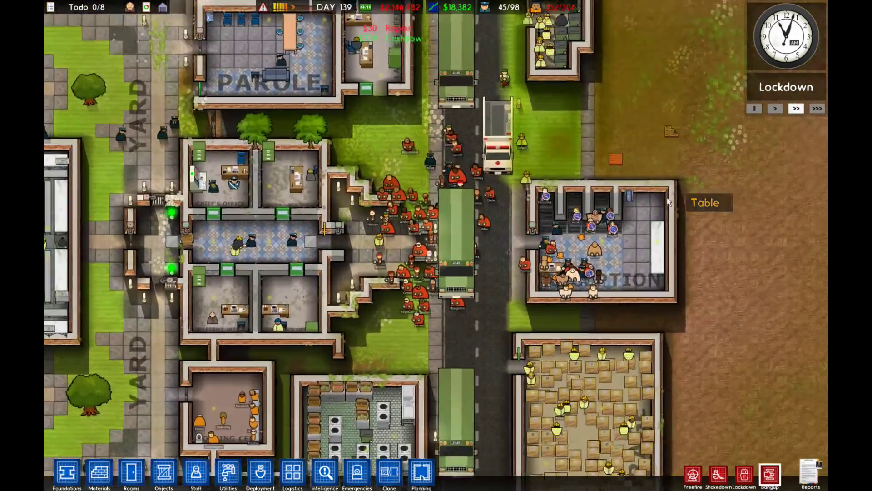